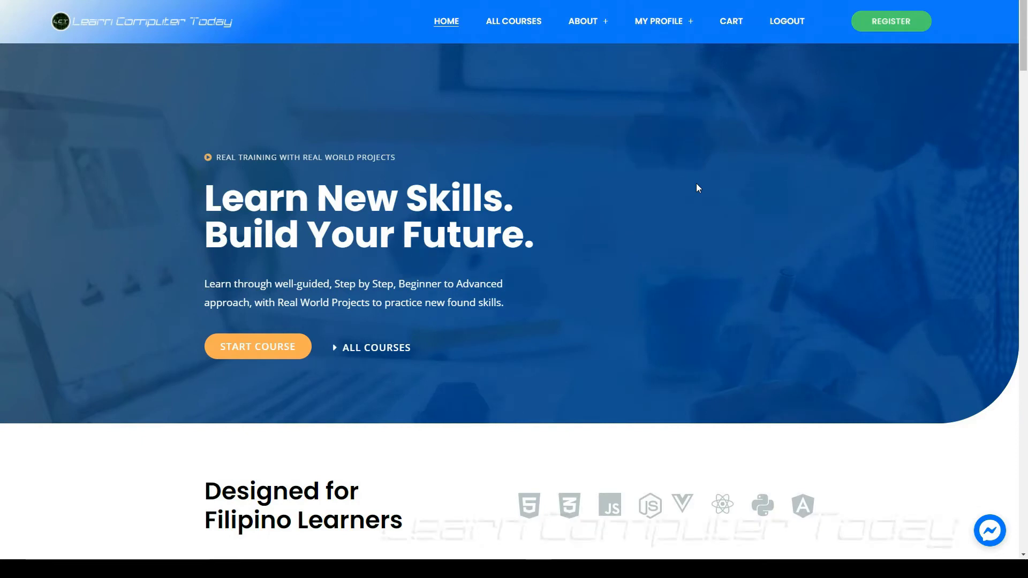
Use the homepage's REGISTER button to open the empty sign-up form.
mouse_move(843, 44)
left_mouse_down()
mouse_move(921, 48)
mouse_move(845, 37)
left_mouse_up()
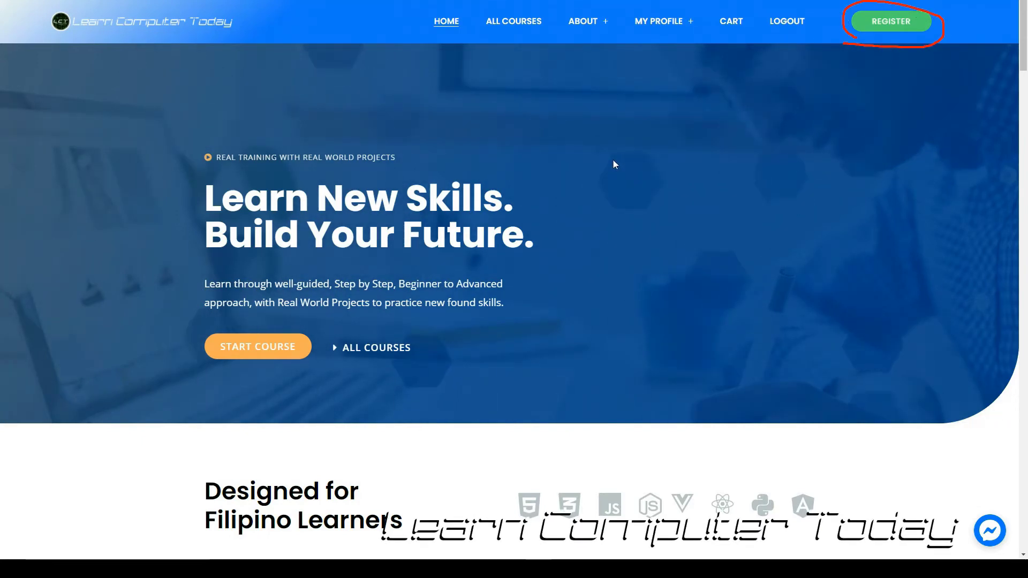
key("Escape")
scroll(639, 157, "down", 4)
mouse_move(723, 351)
left_mouse_down()
mouse_move(782, 365)
mouse_move(708, 327)
mouse_move(715, 360)
left_mouse_up()
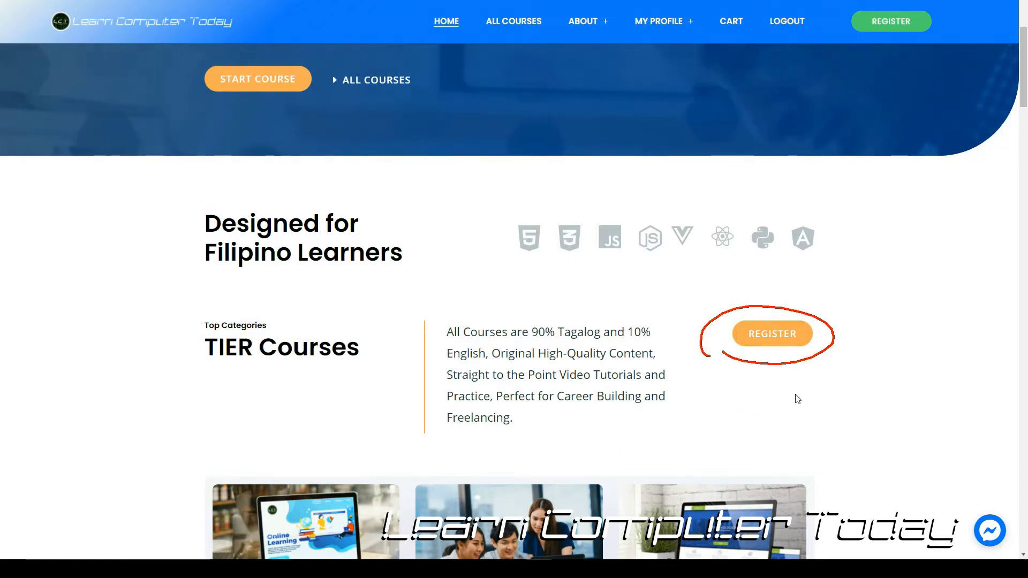
scroll(831, 370, "up", 3)
scroll(831, 358, "up", 2)
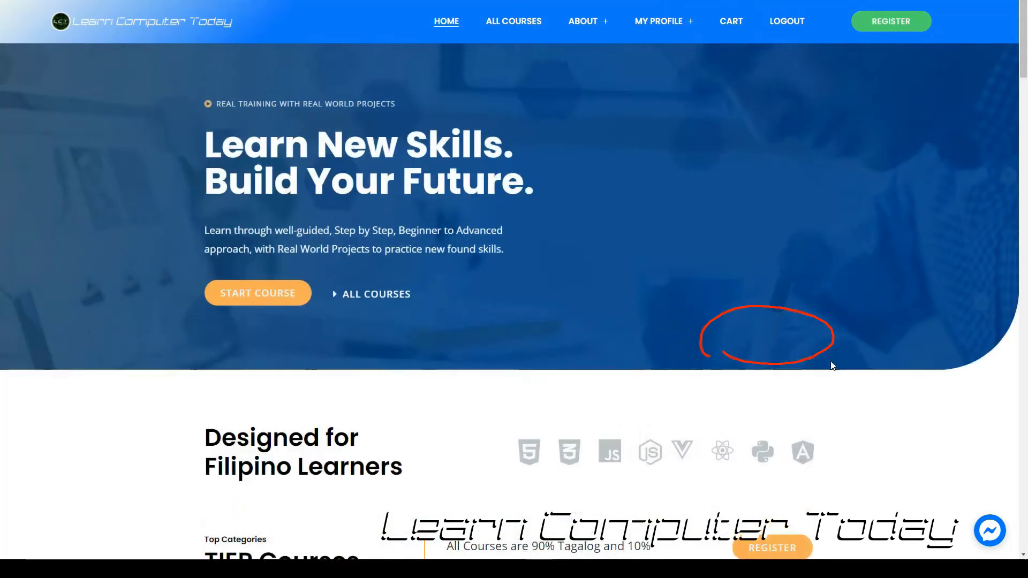
left_click(889, 21)
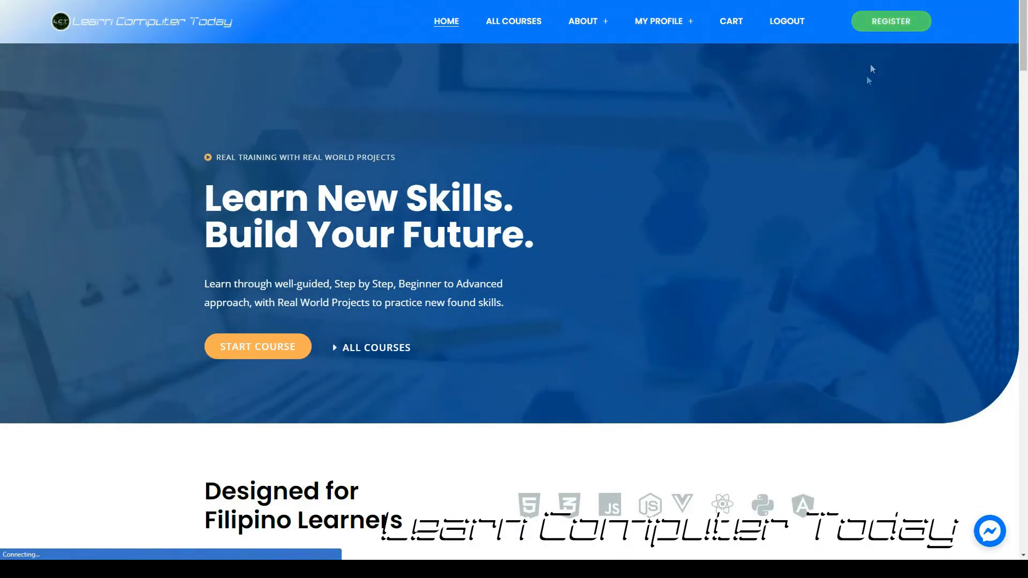
left_click(878, 24)
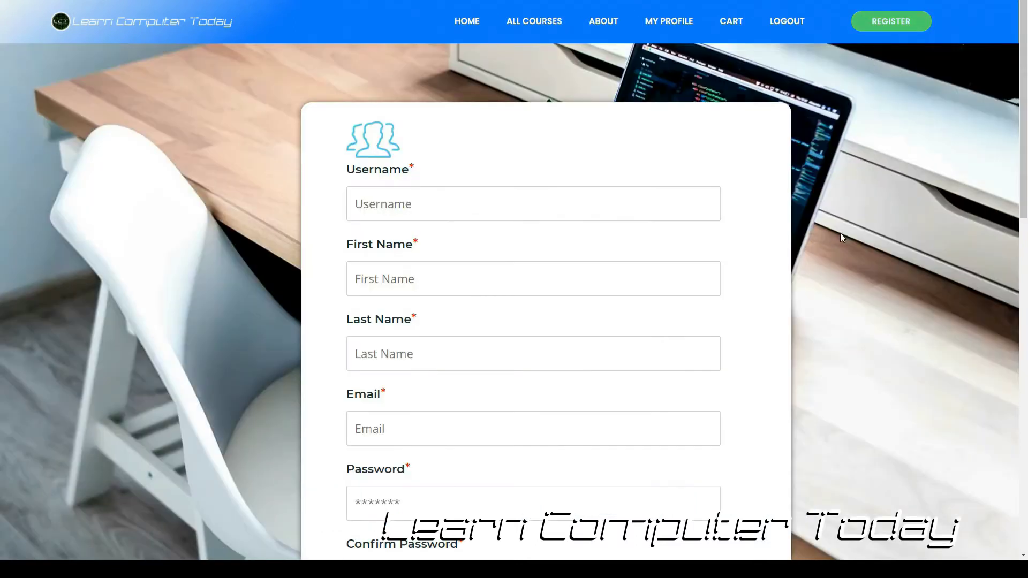
Enter the chosen username and the user's first and last name on the sign-up form.
left_click(563, 202)
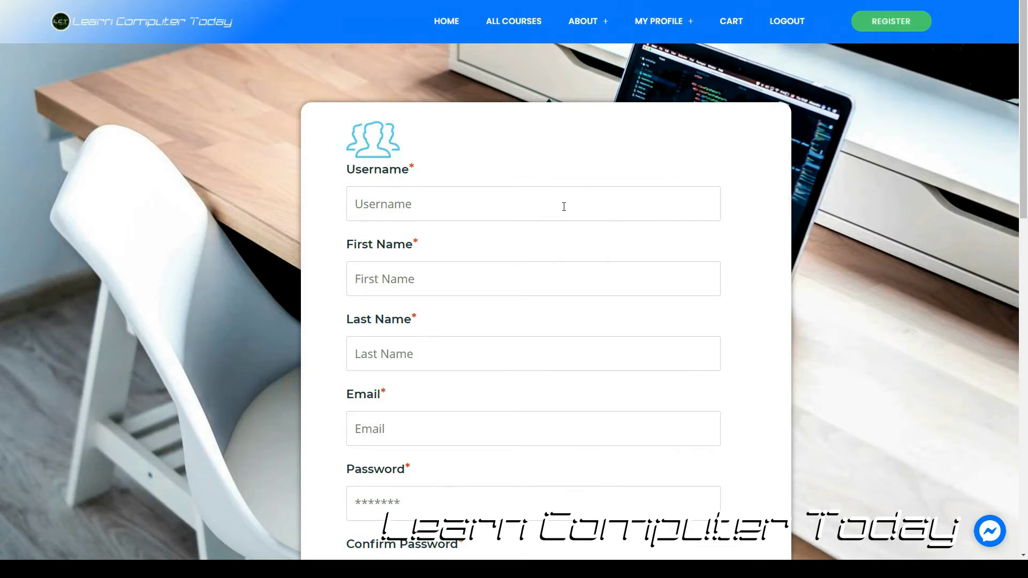
type("Supermayk")
left_click(444, 272)
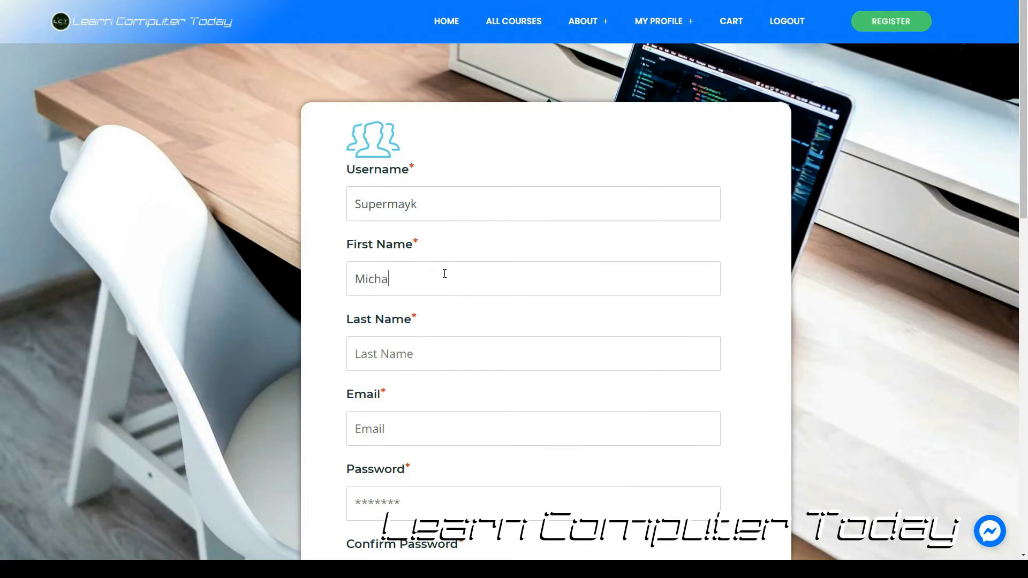
Select the email and password fields and scroll further down the form.
scroll(443, 270, "down", 2)
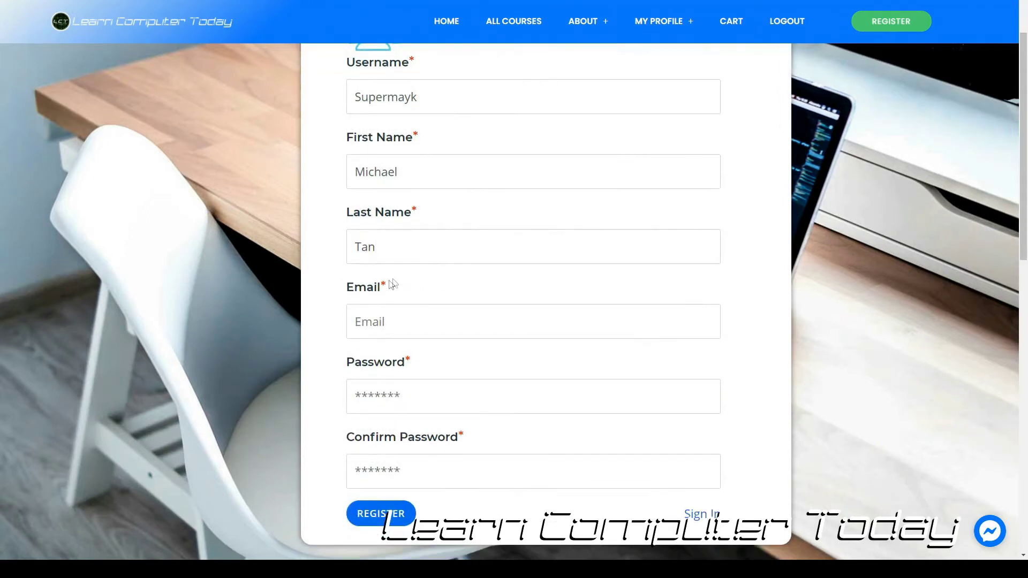
left_click(380, 317)
left_click(414, 398)
scroll(415, 397, "down", 2)
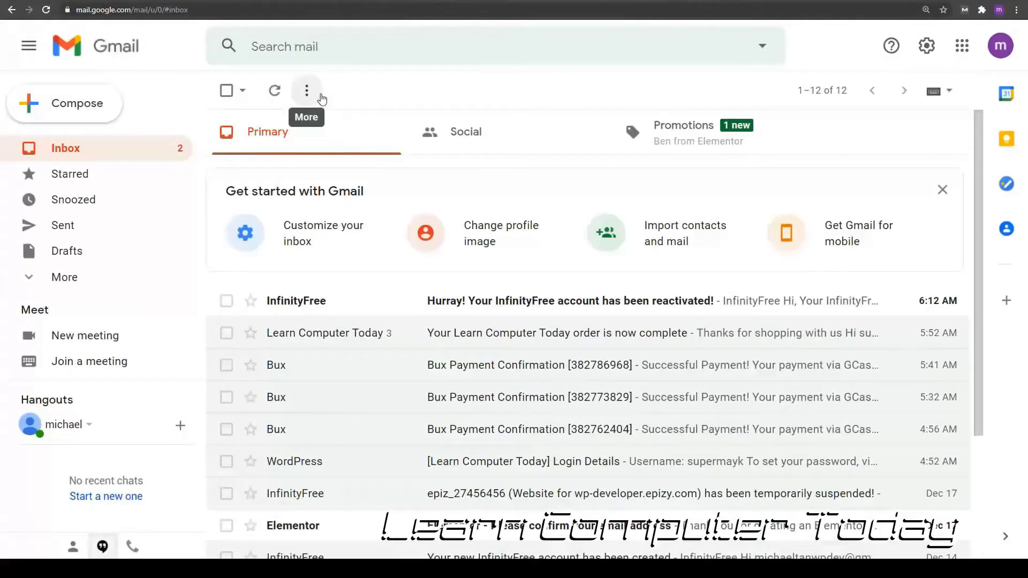
scroll(474, 179, "down", 1)
scroll(474, 178, "down", 1)
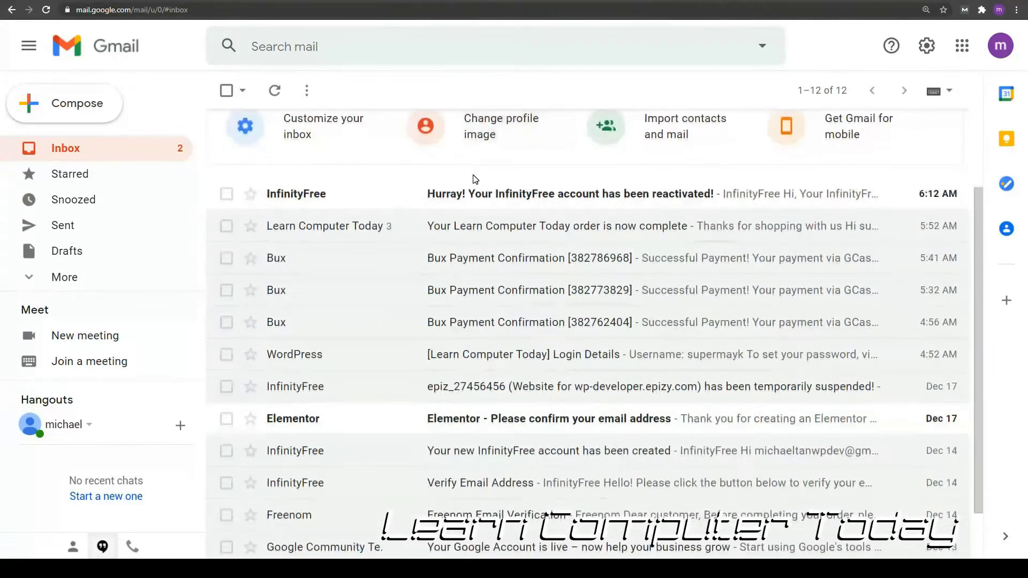
left_click(496, 233)
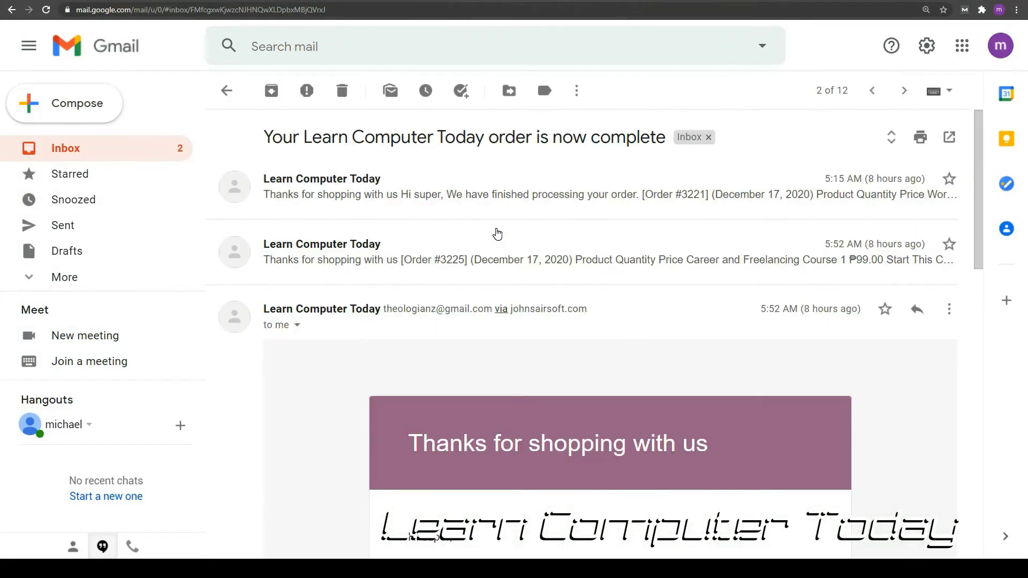
left_click(477, 205)
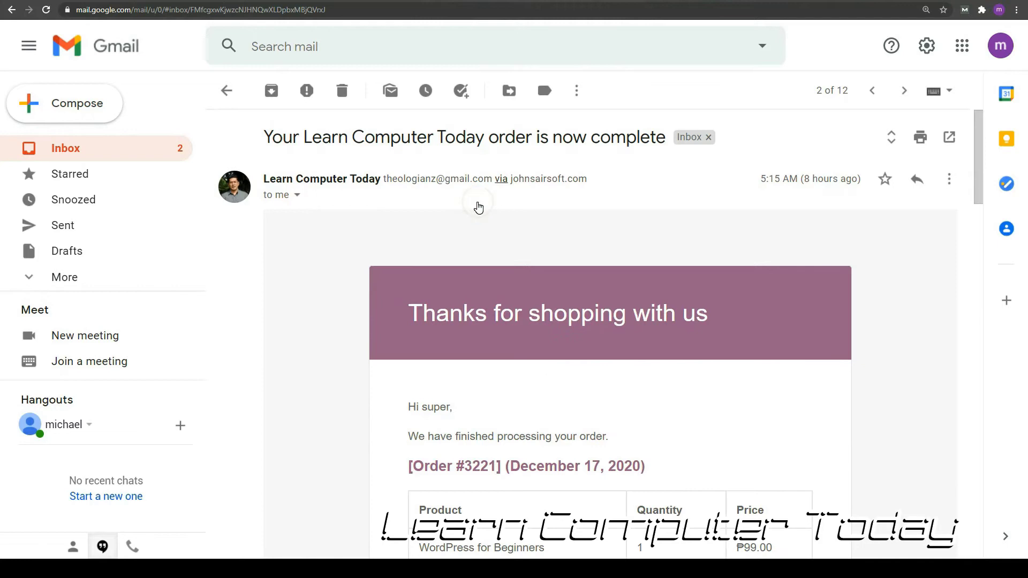
left_click(107, 145)
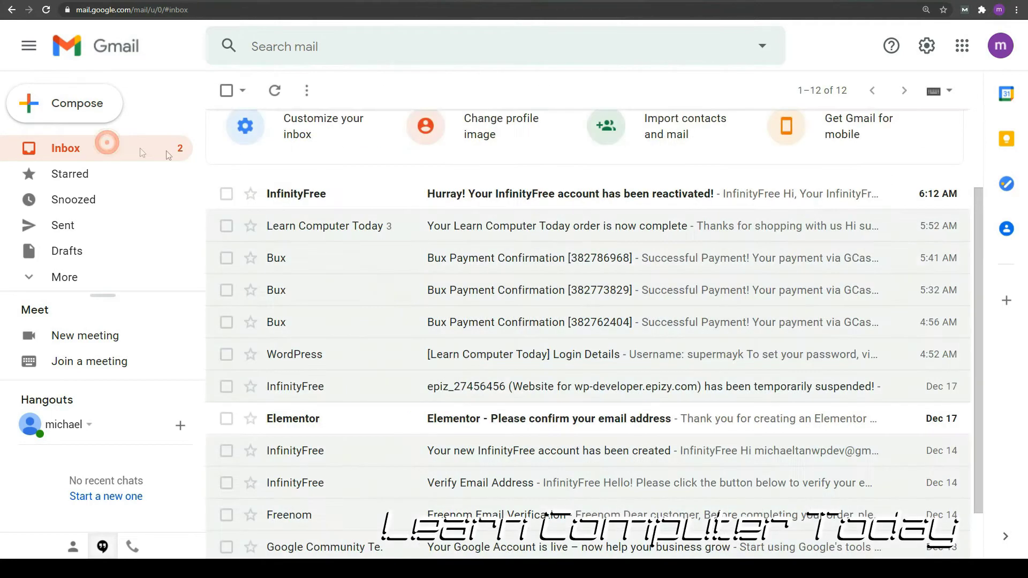
scroll(400, 175, "down", 2)
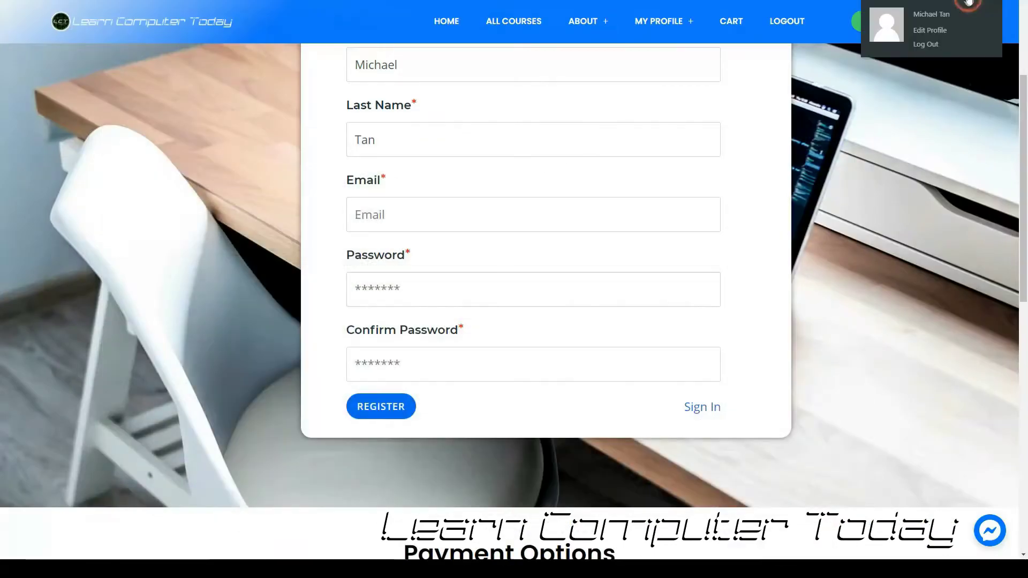
Go to the My Account dashboard via MY ACCOUNT under MY PROFILE.
scroll(798, 212, "up", 1)
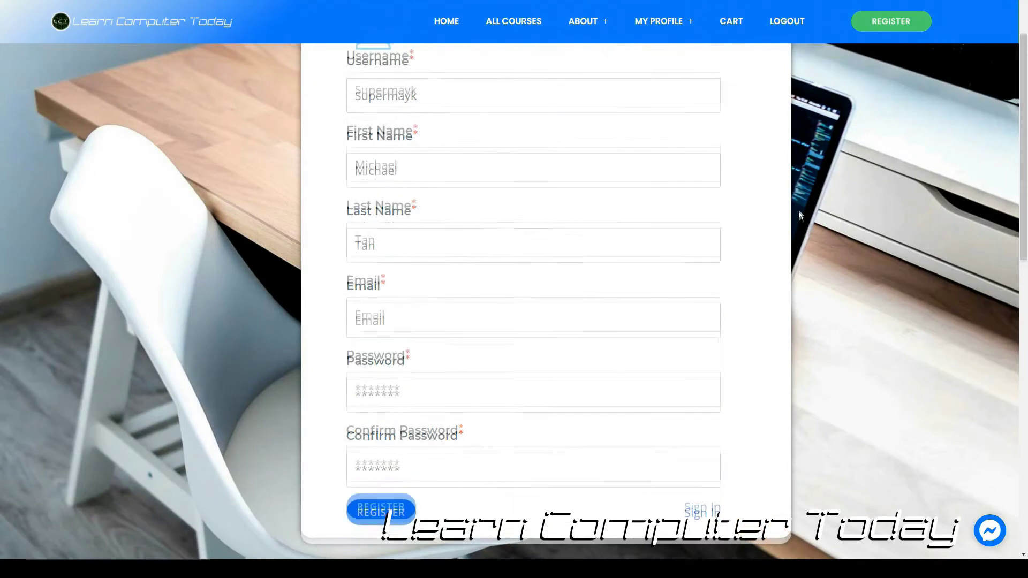
mouse_move(658, 21)
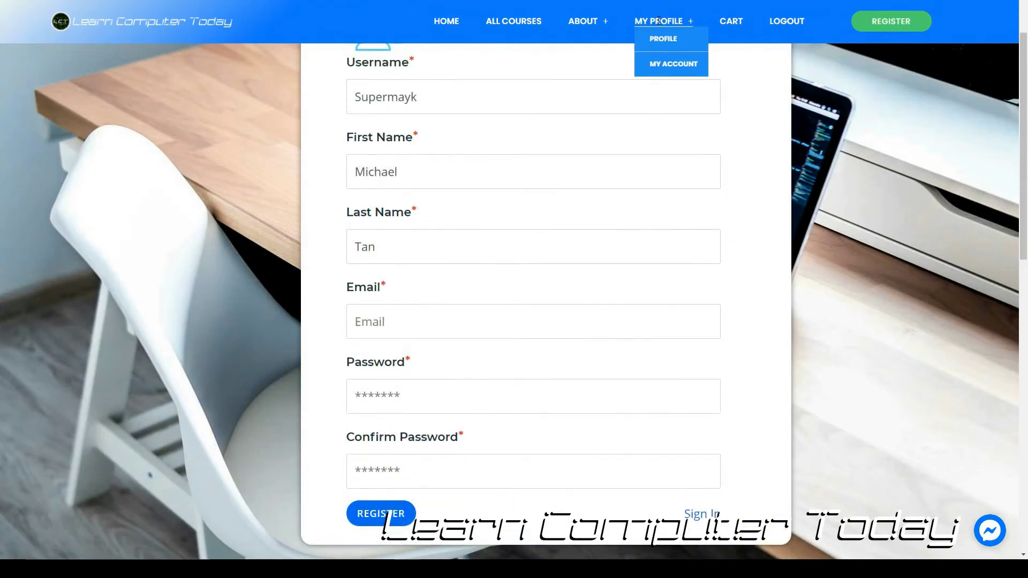
left_click(659, 65)
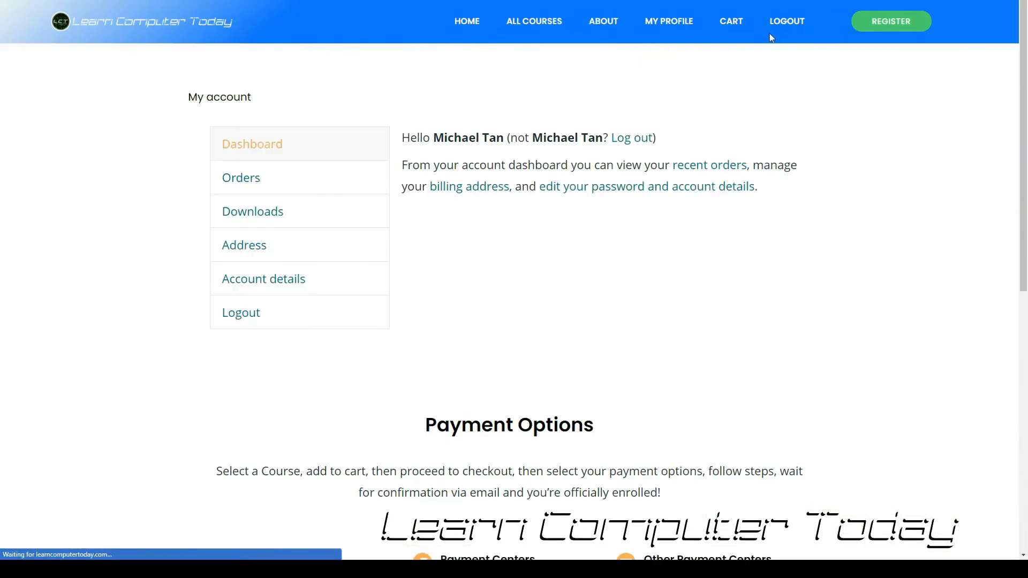
Open Account details from the dashboard's left sidebar.
left_click_drag(765, 32, 815, 33)
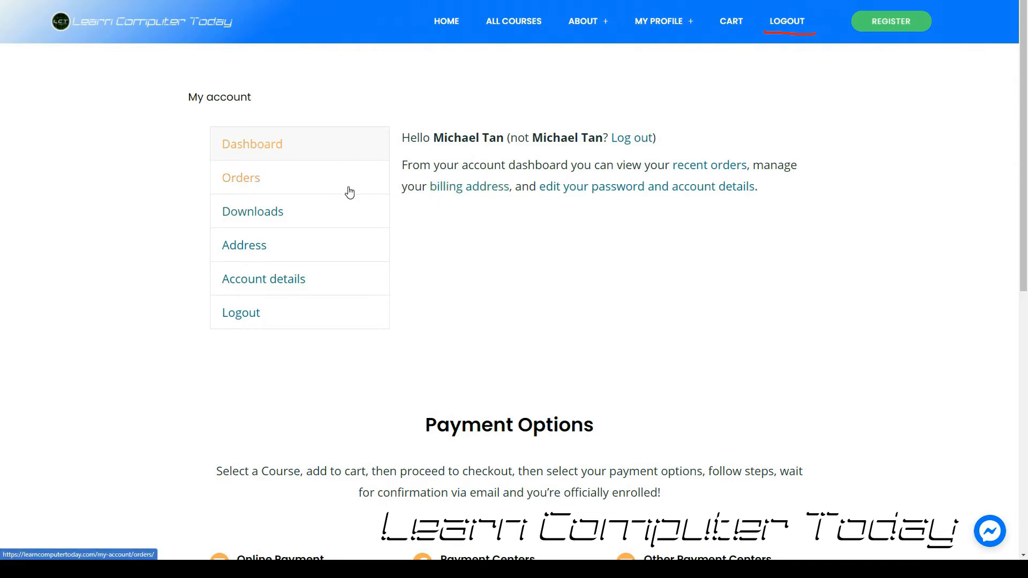
left_click(284, 280)
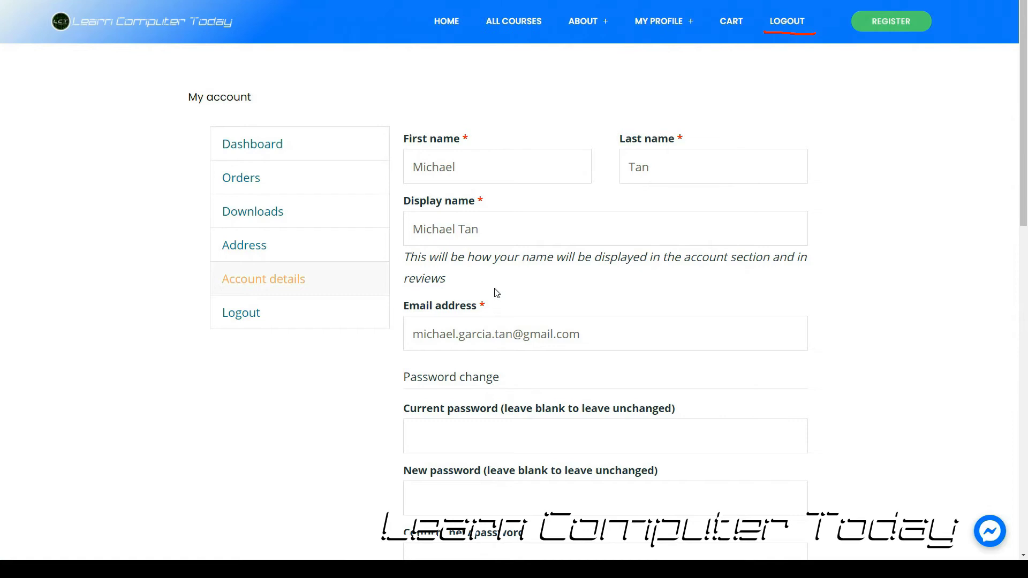
Scroll down to SAVE CHANGES and back up, reviewing the name, display name and email fields.
scroll(519, 284, "down", 2)
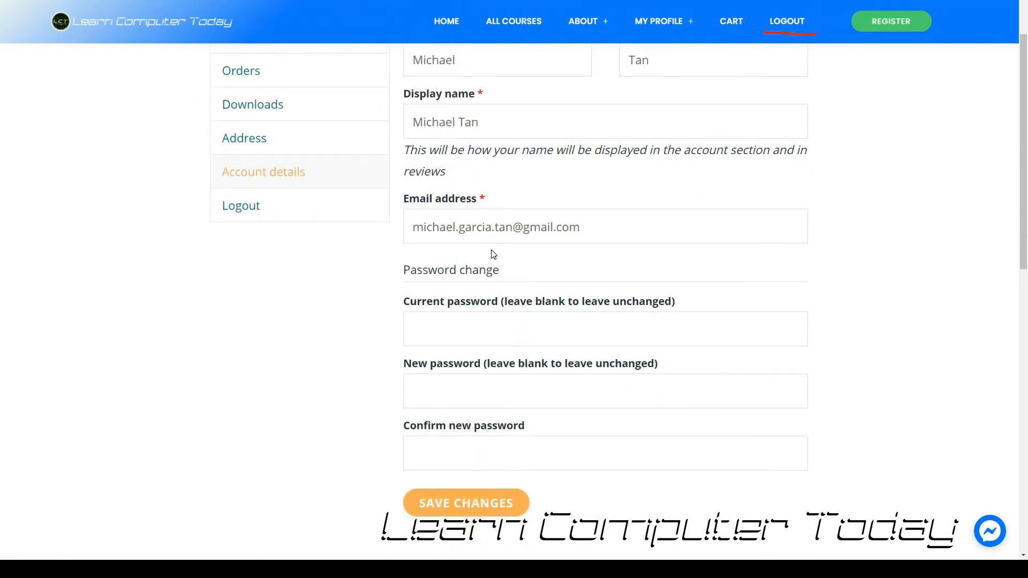
scroll(494, 254, "down", 1)
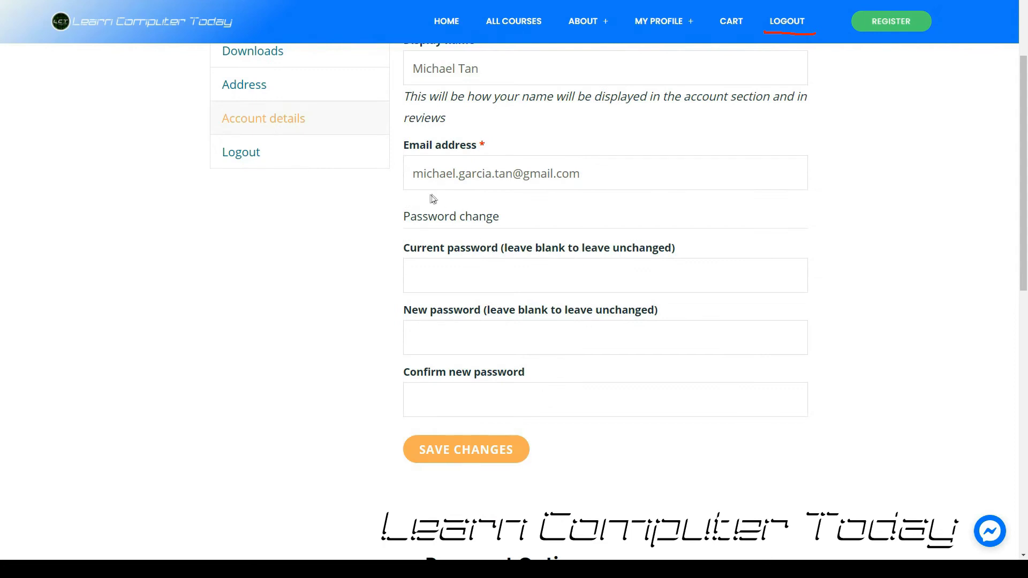
scroll(488, 220, "down", 1)
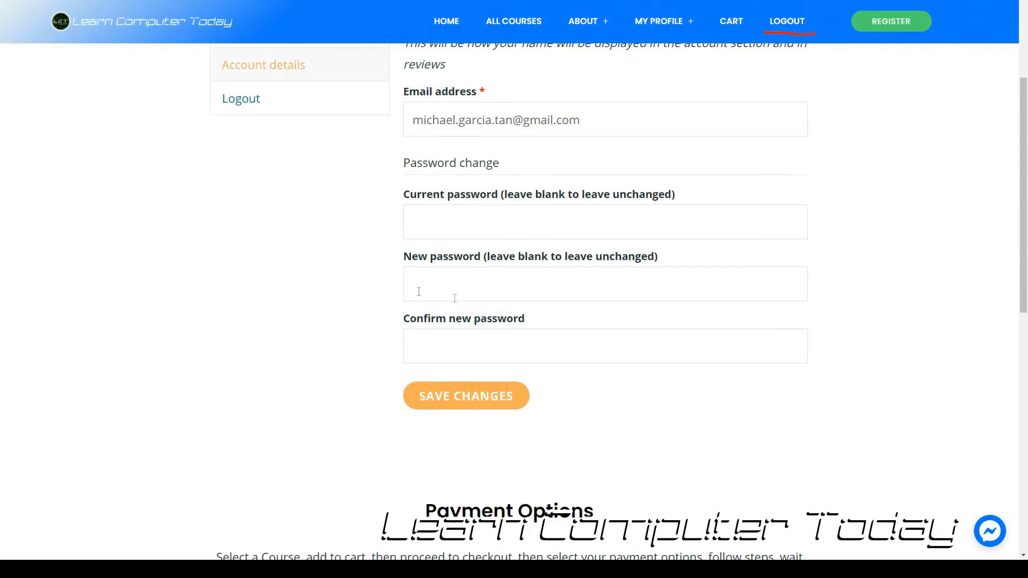
scroll(469, 287, "up", 1)
scroll(467, 287, "up", 2)
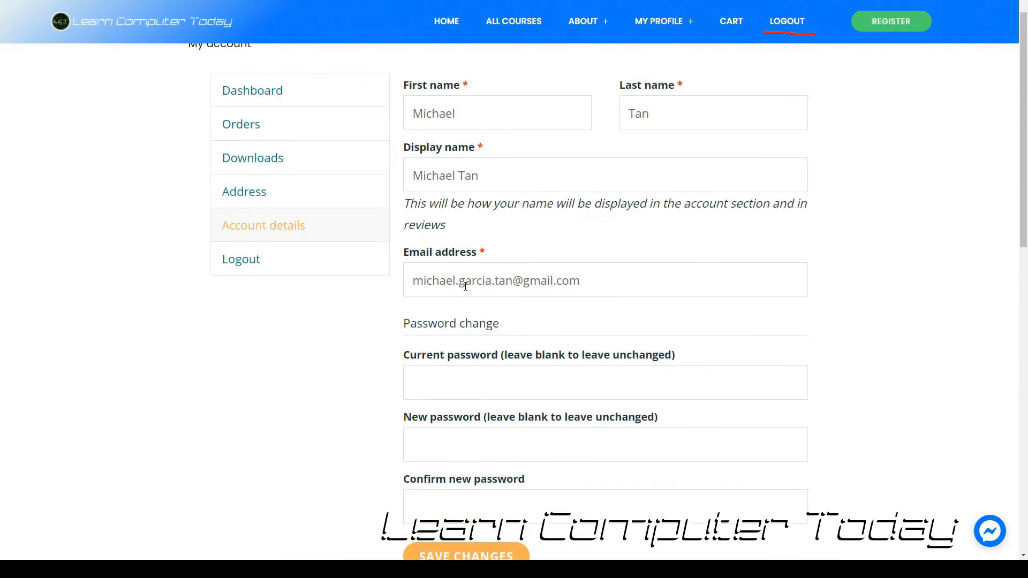
scroll(466, 286, "up", 1)
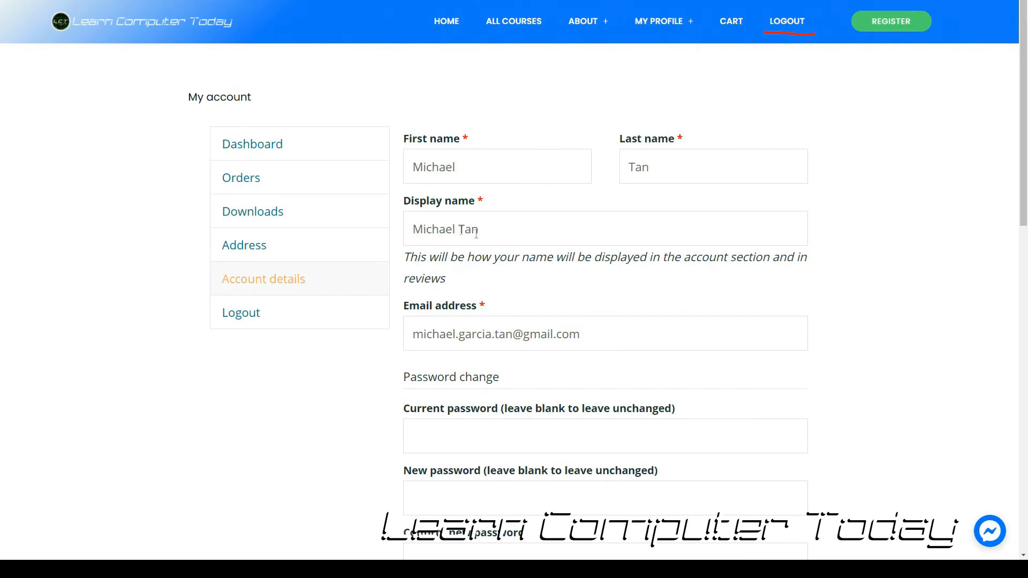
mouse_move(408, 244)
left_mouse_down()
mouse_move(512, 242)
mouse_move(511, 230)
mouse_move(409, 206)
mouse_move(404, 251)
left_mouse_up()
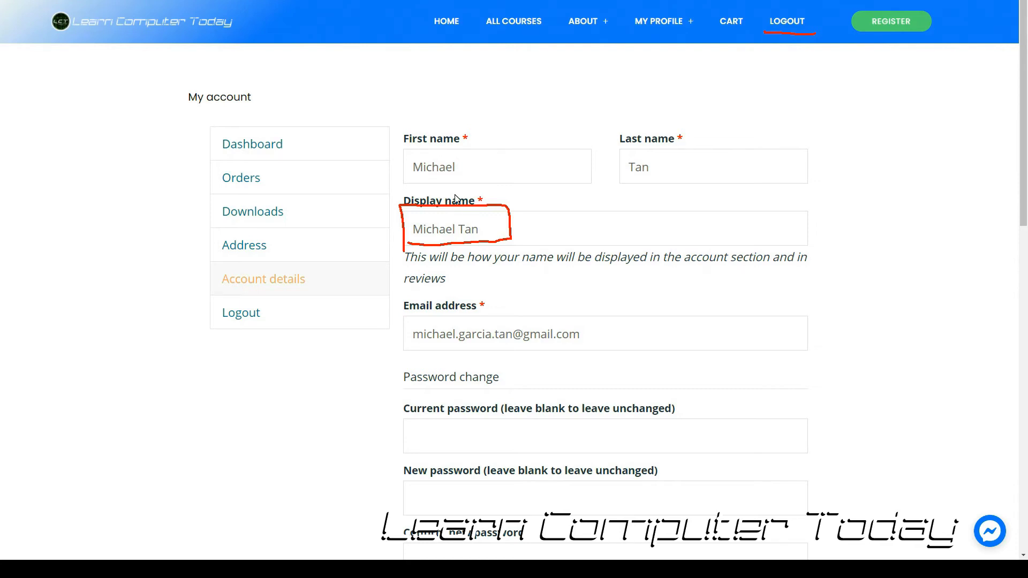
left_click_drag(491, 231, 542, 232)
left_click_drag(471, 163, 408, 164)
double_click(666, 171)
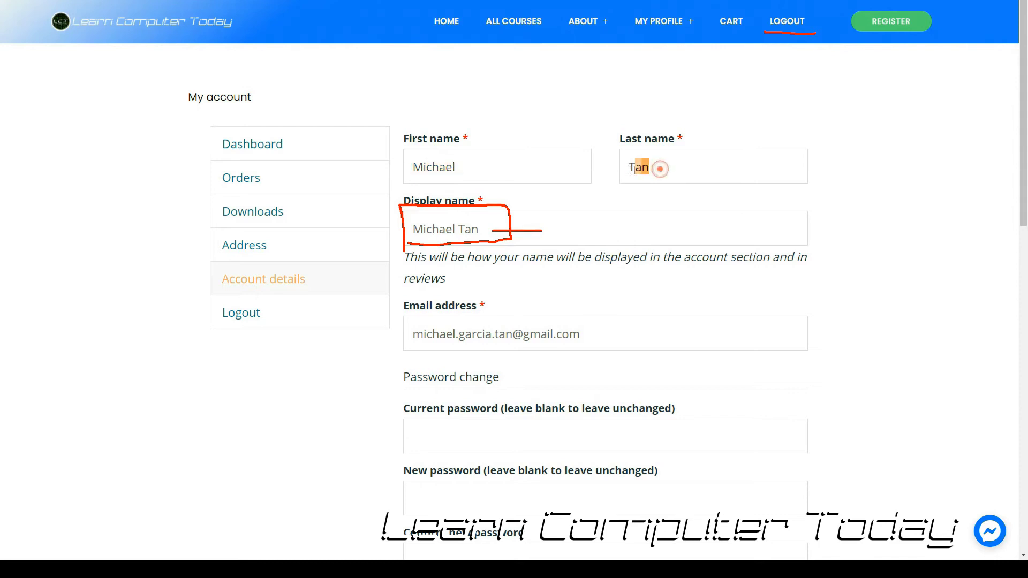
double_click(501, 169)
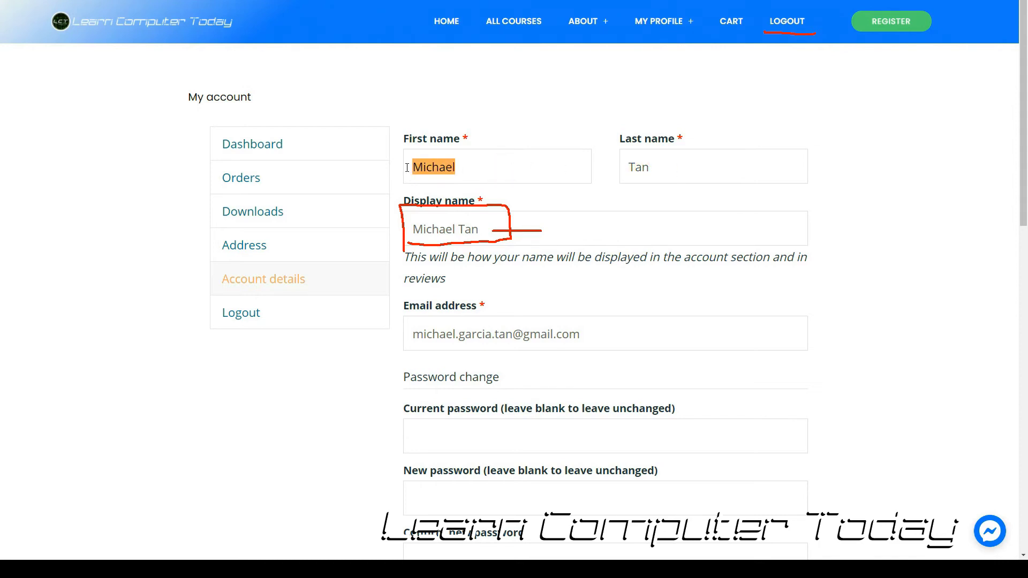
left_click(475, 169)
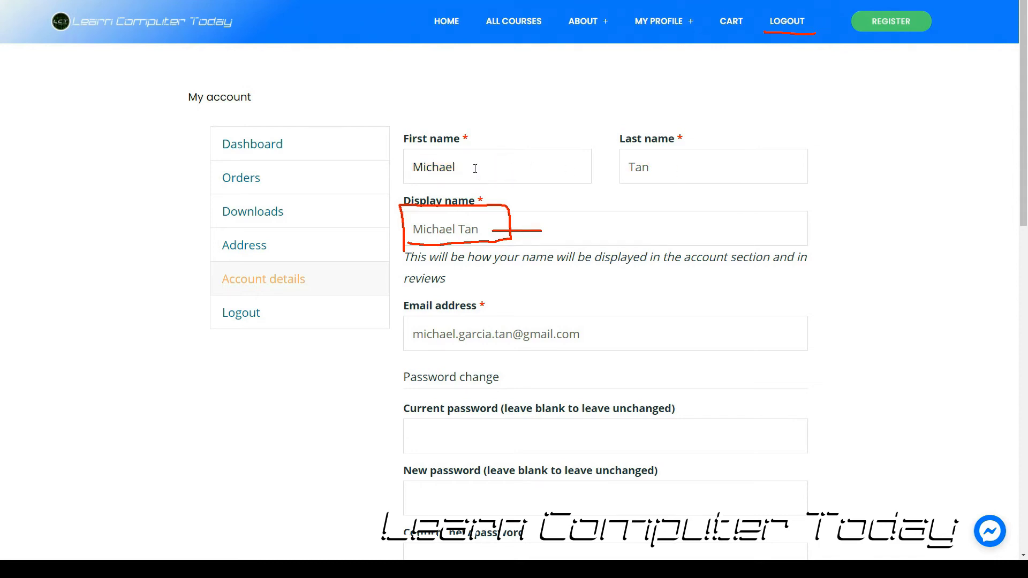
double_click(475, 168)
left_click(652, 168)
double_click(652, 168)
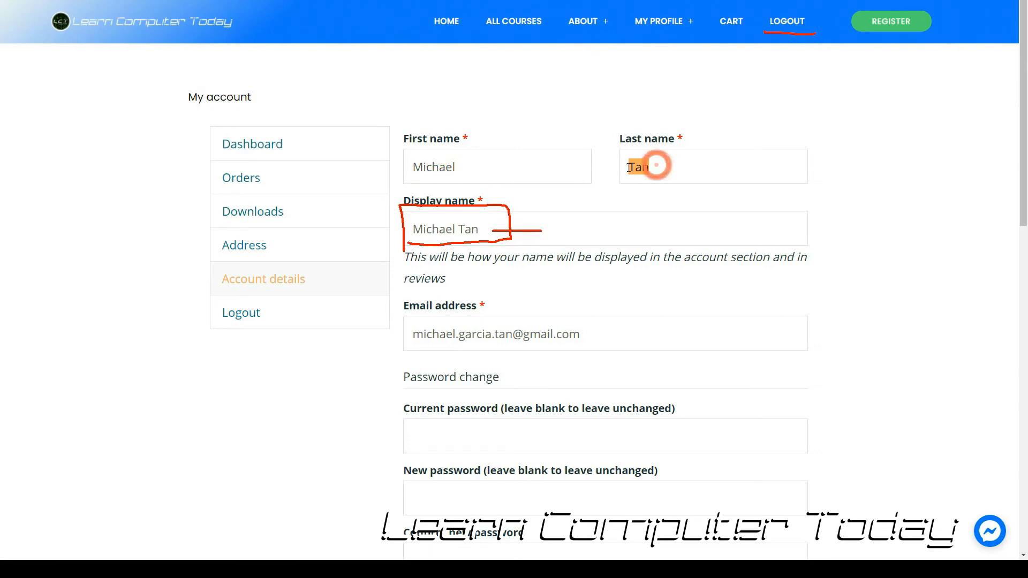
left_click(475, 229)
left_click(481, 165)
left_click(669, 167)
double_click(491, 167)
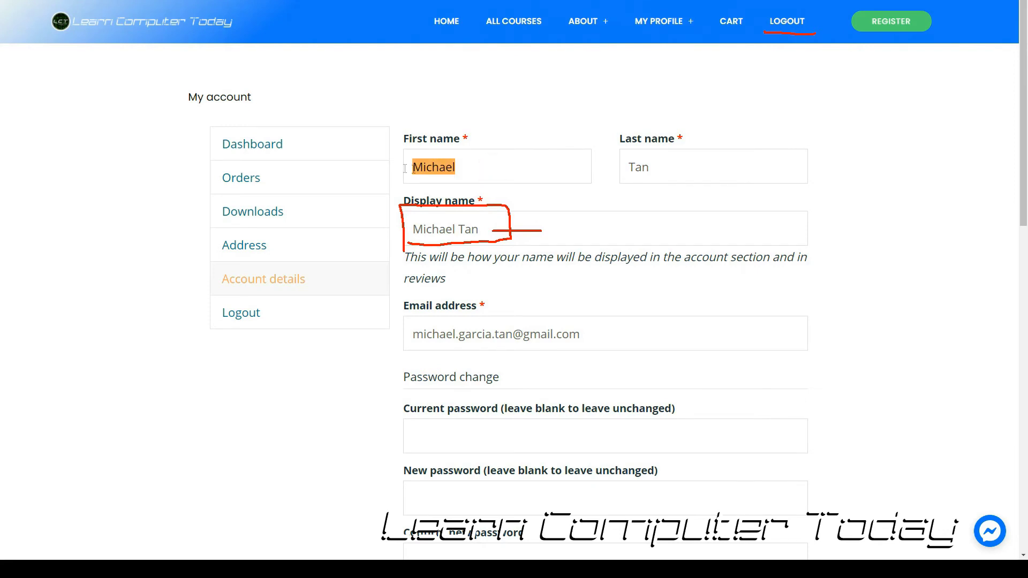
double_click(668, 167)
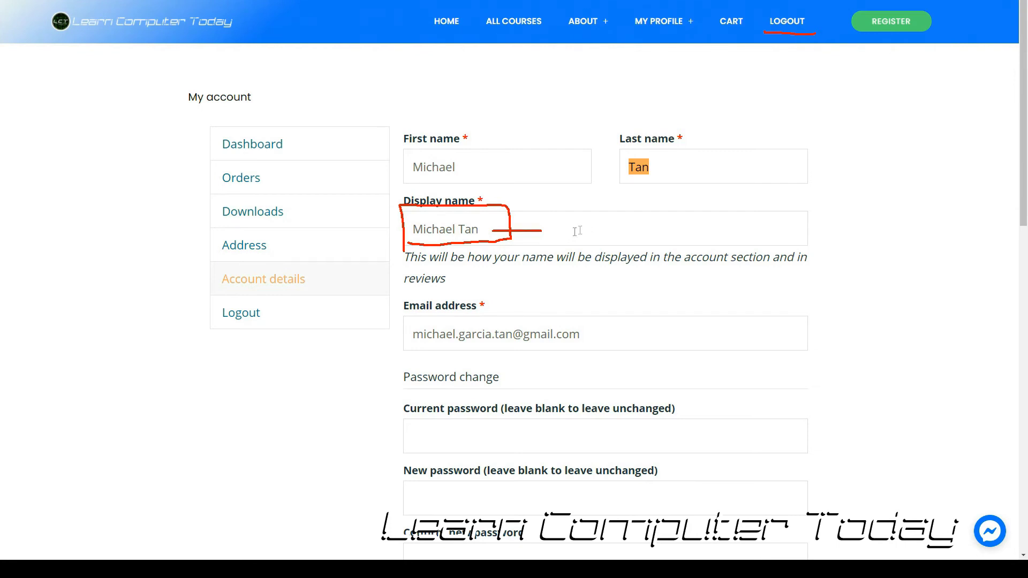
left_click(500, 234)
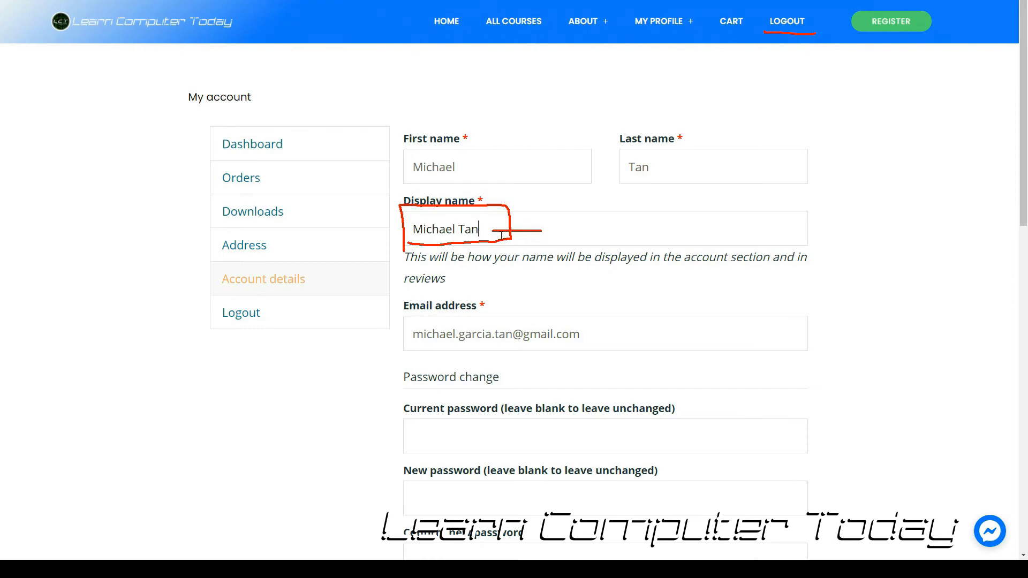